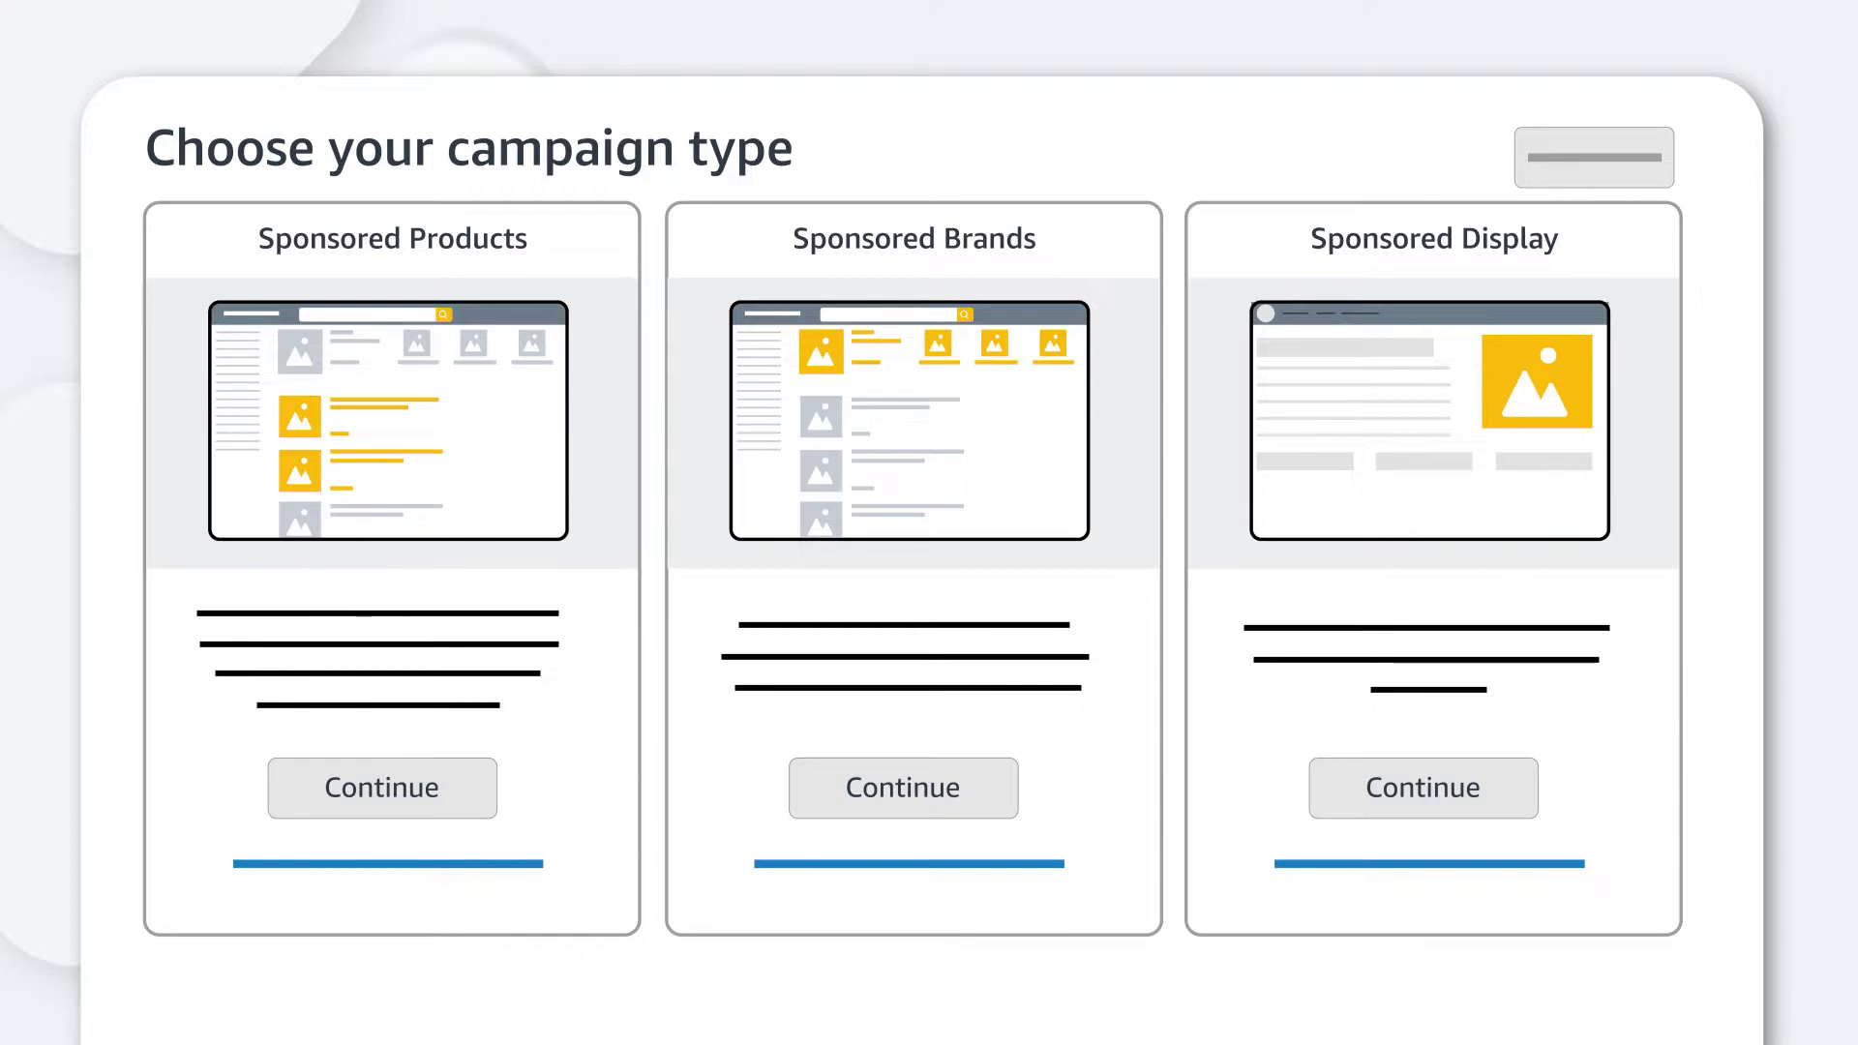
Choose Sponsored Brands as the campaign type to reveal Product collection, Store spotlight and Video.
click(991, 798)
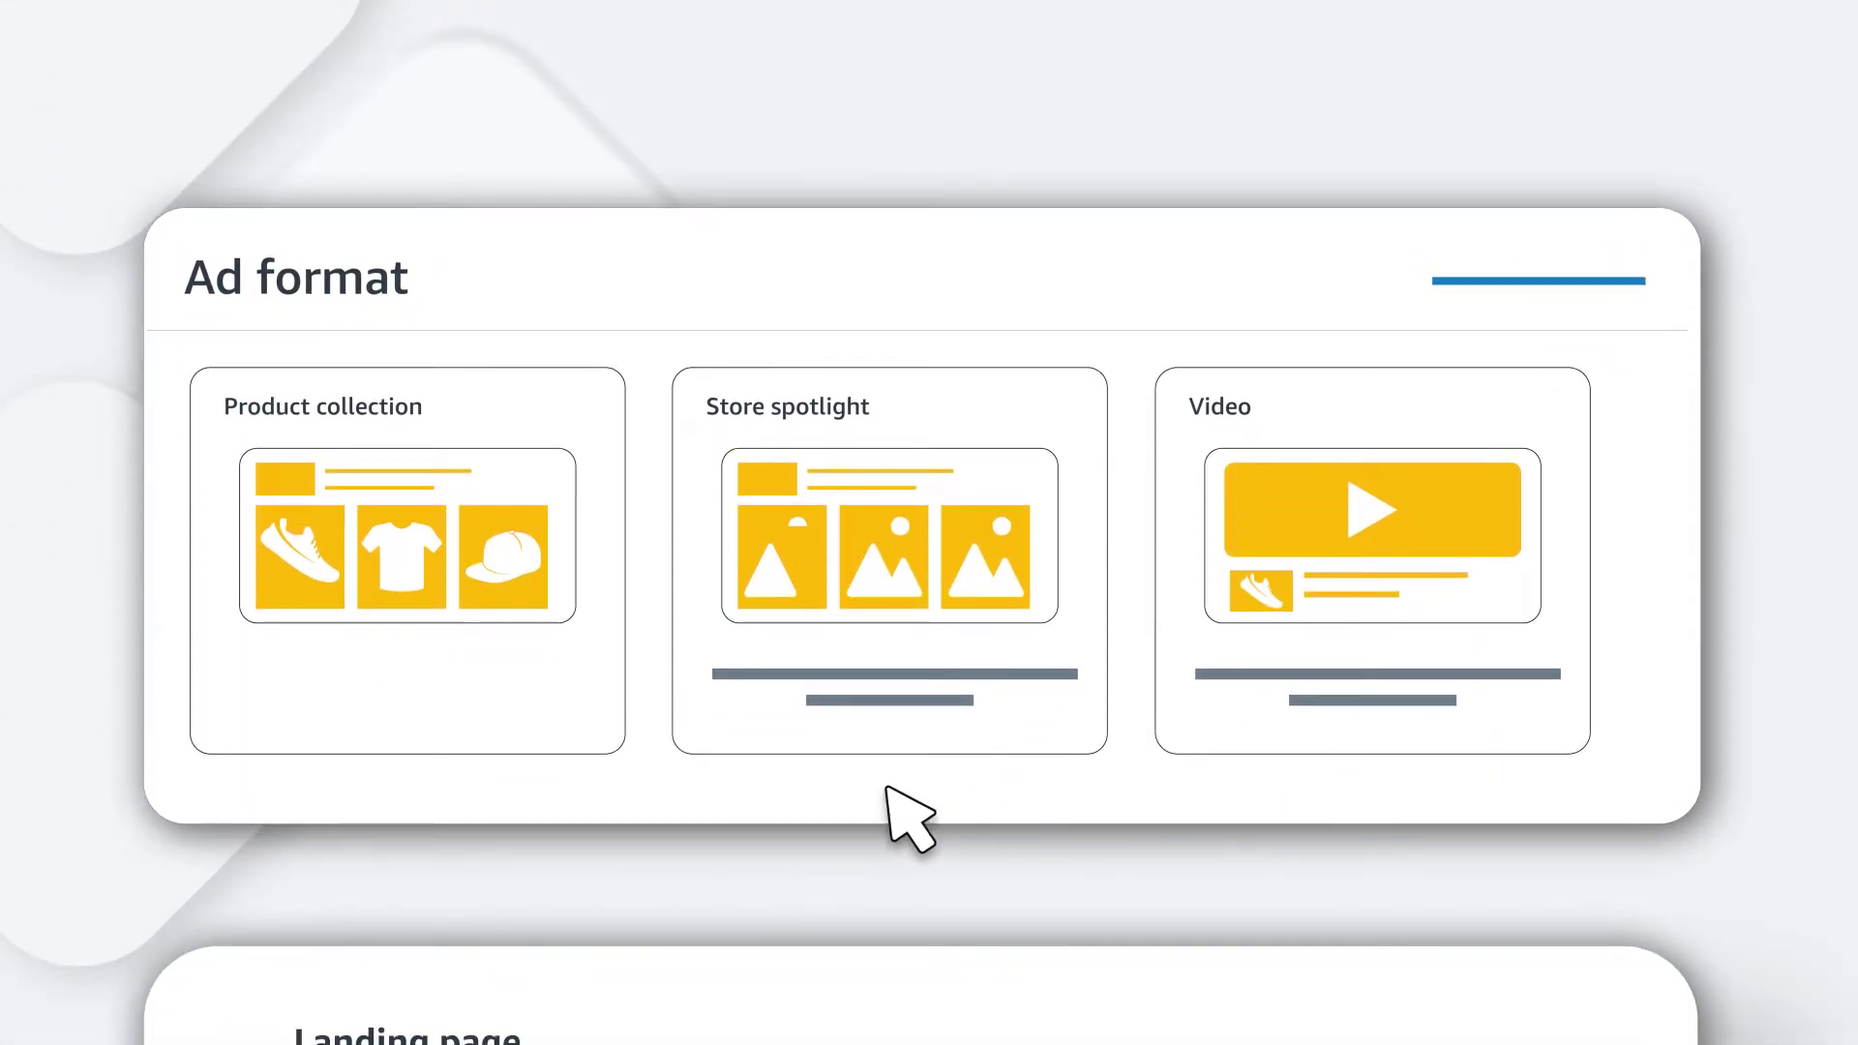
Use the Product collection ad format with the store My Store as the landing page.
click(551, 707)
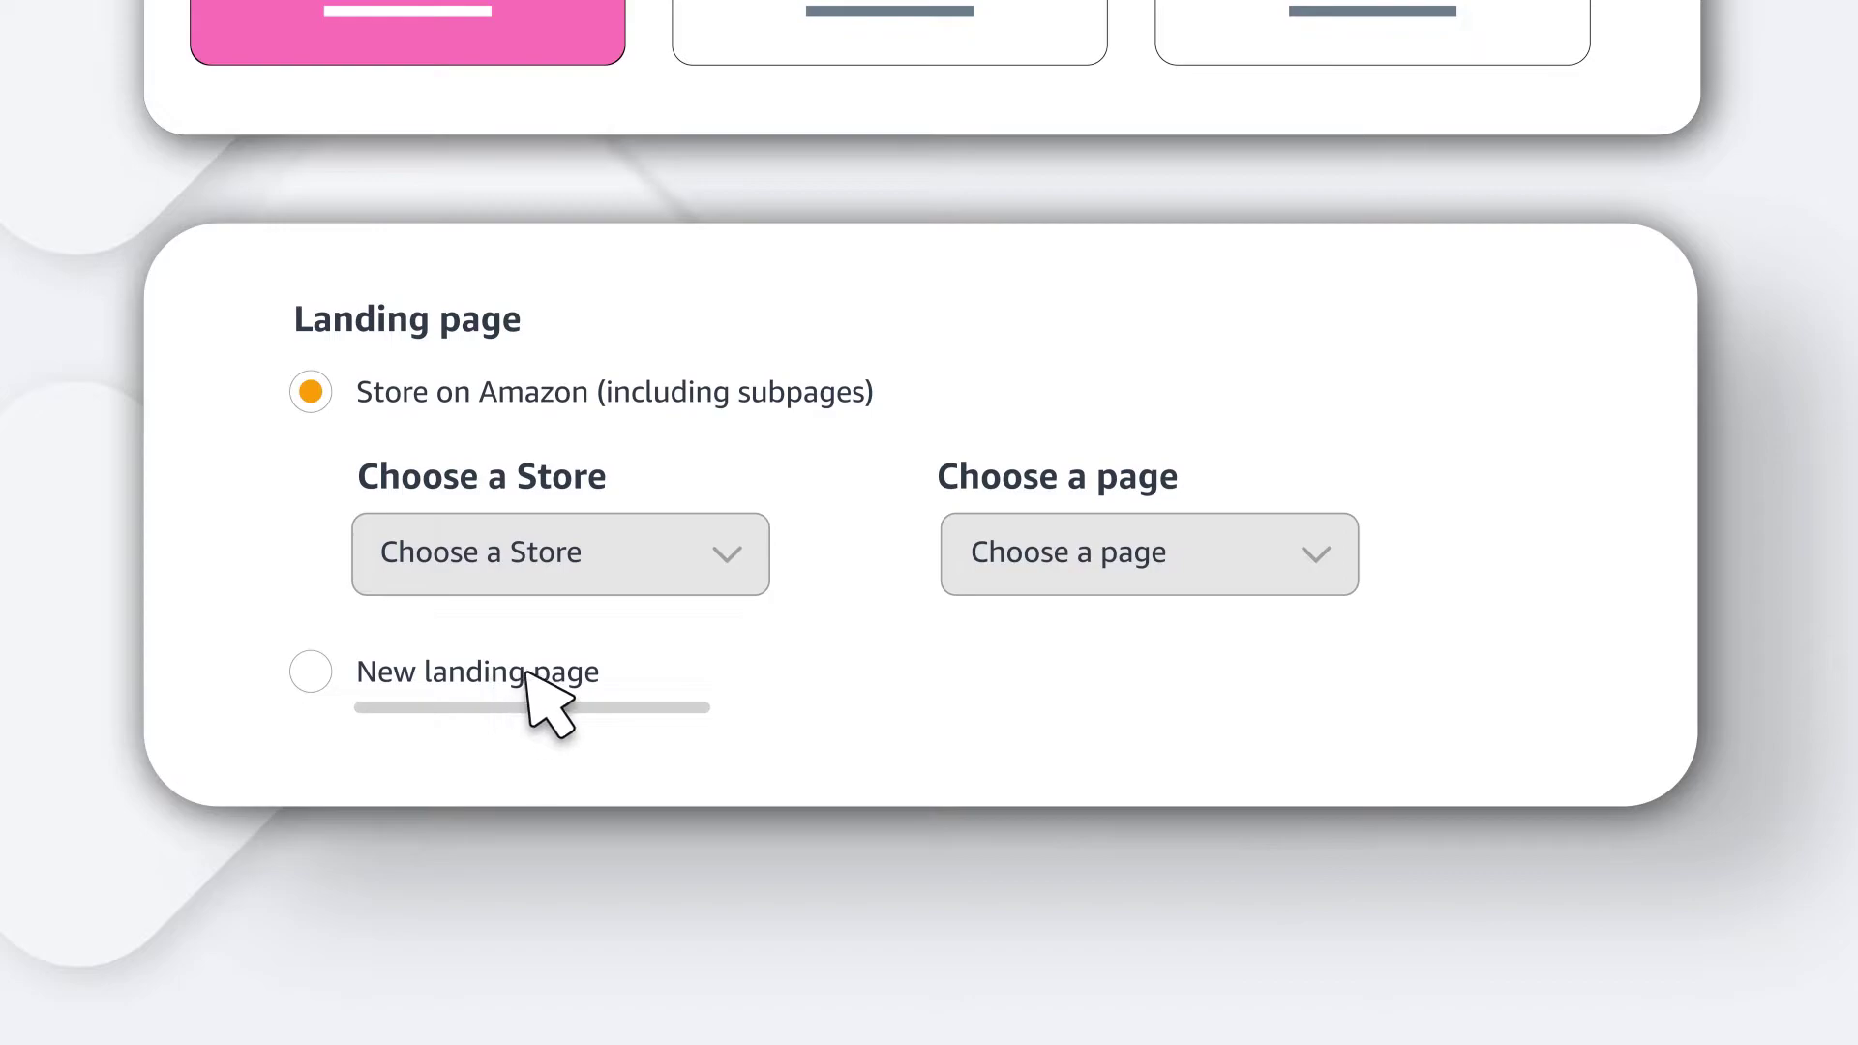
click(750, 556)
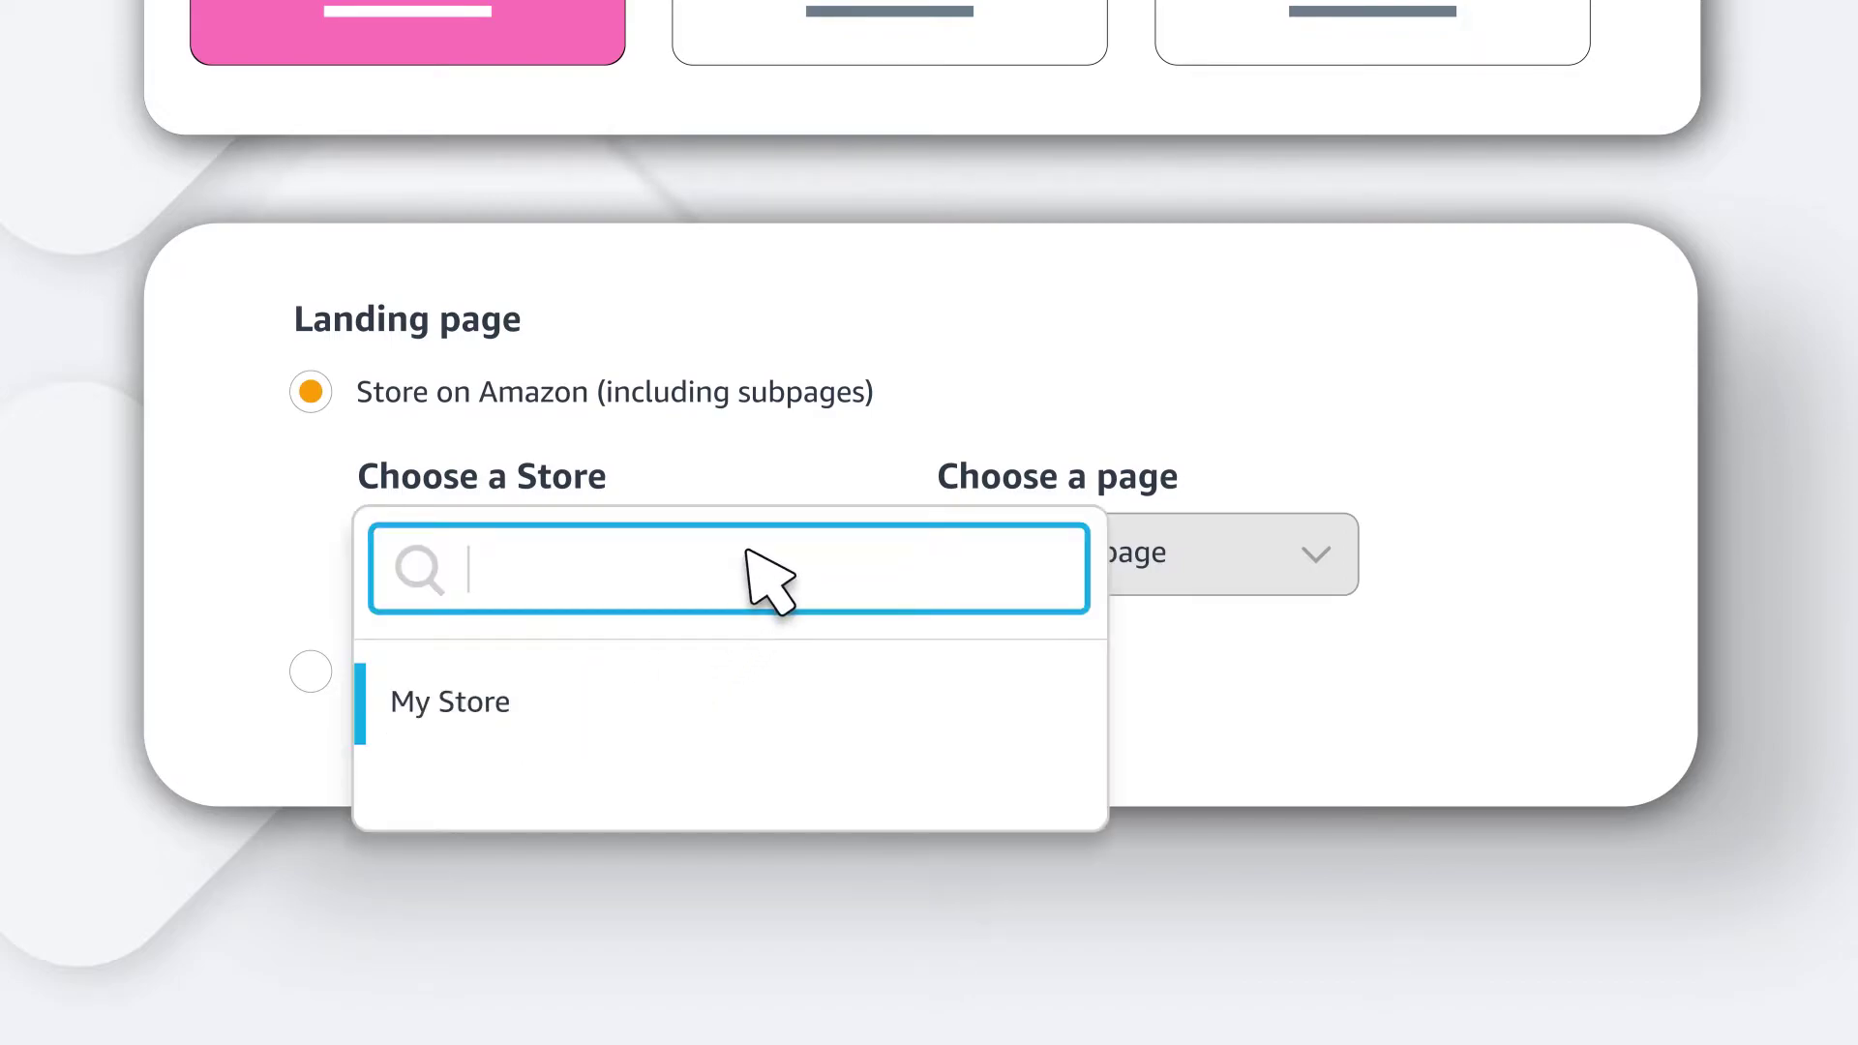
click(552, 714)
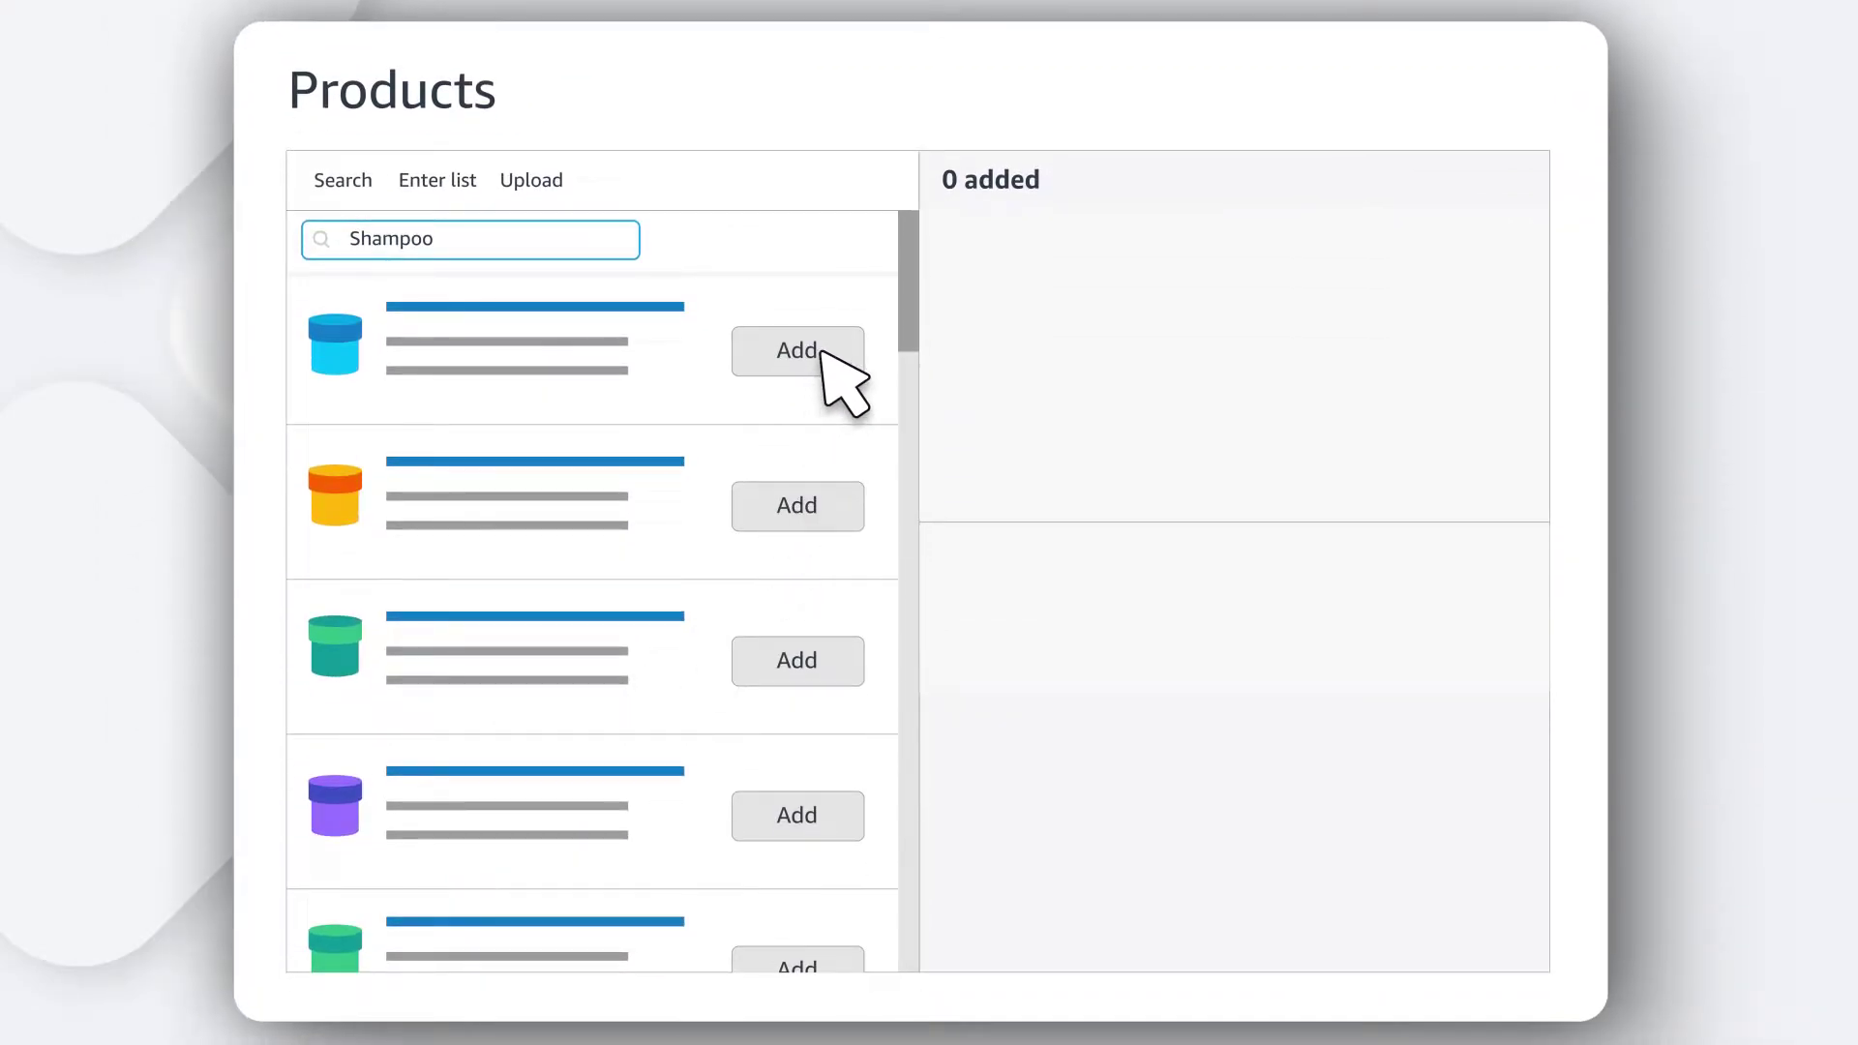
Add three searched shampoo products to the campaign.
click(819, 355)
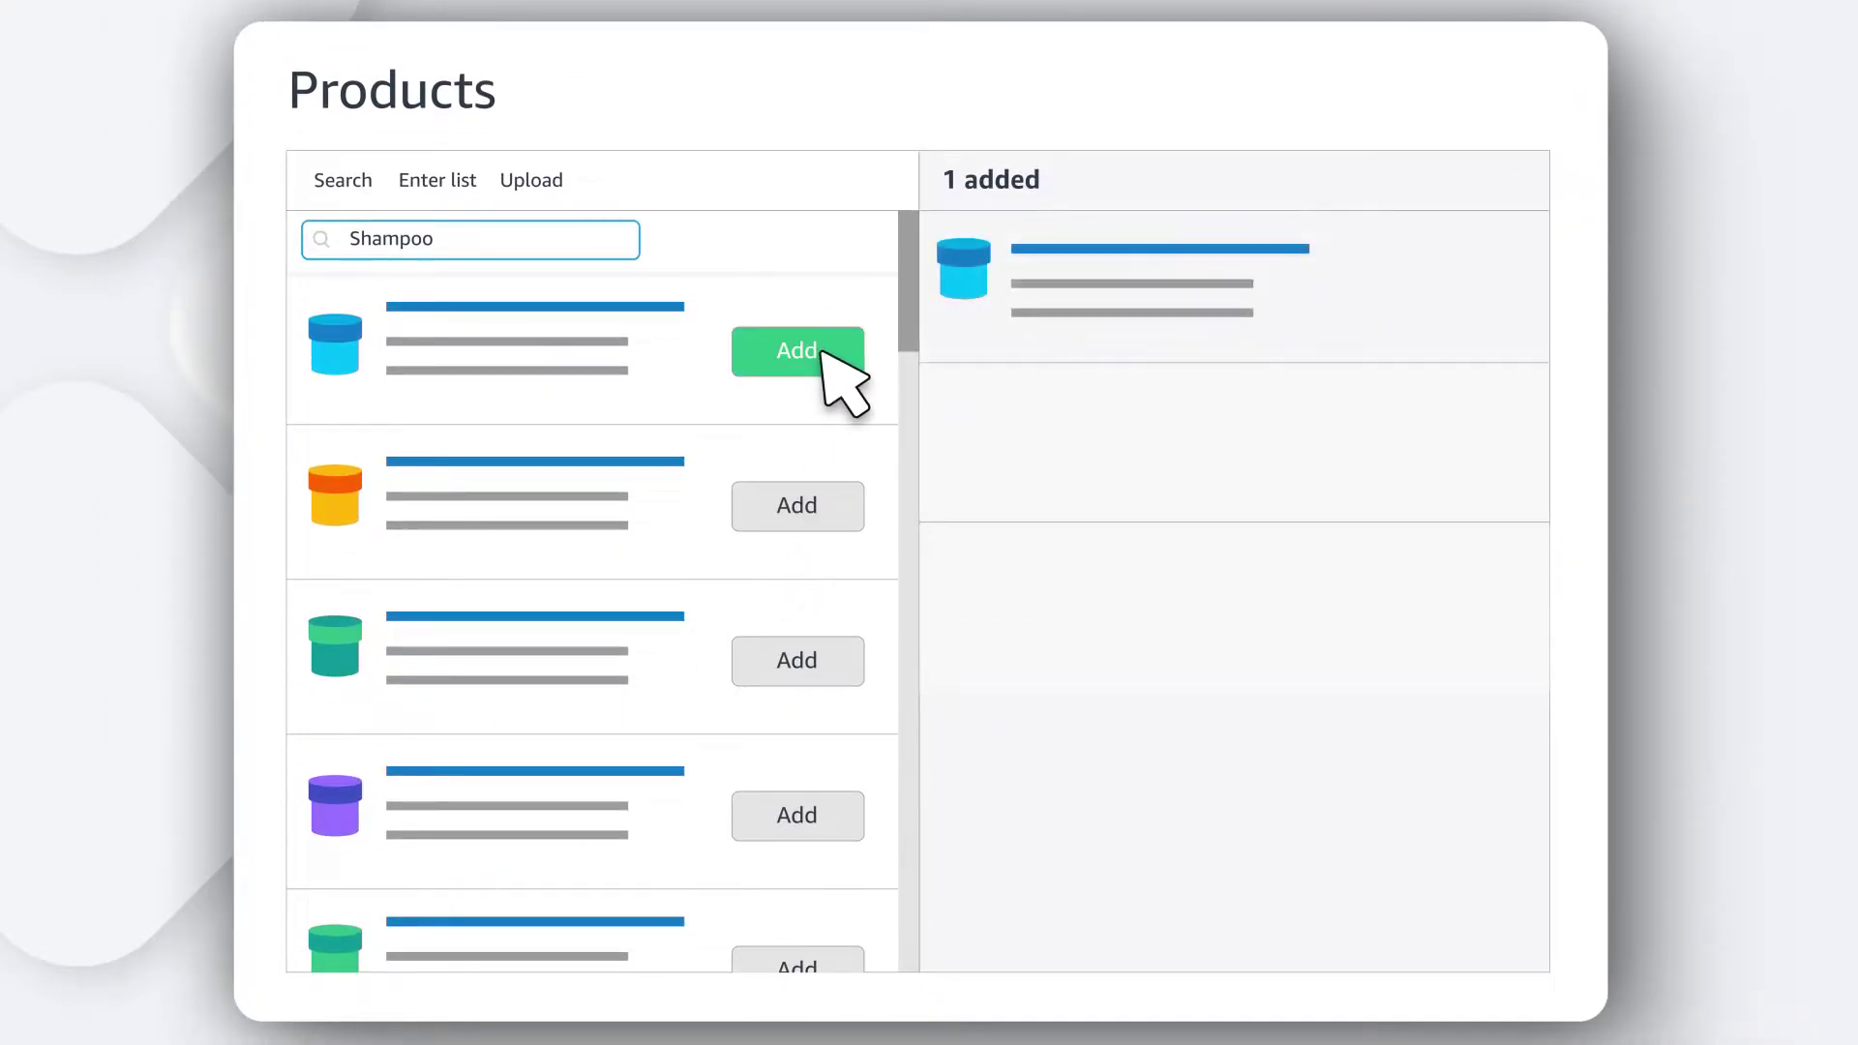
click(821, 665)
click(849, 813)
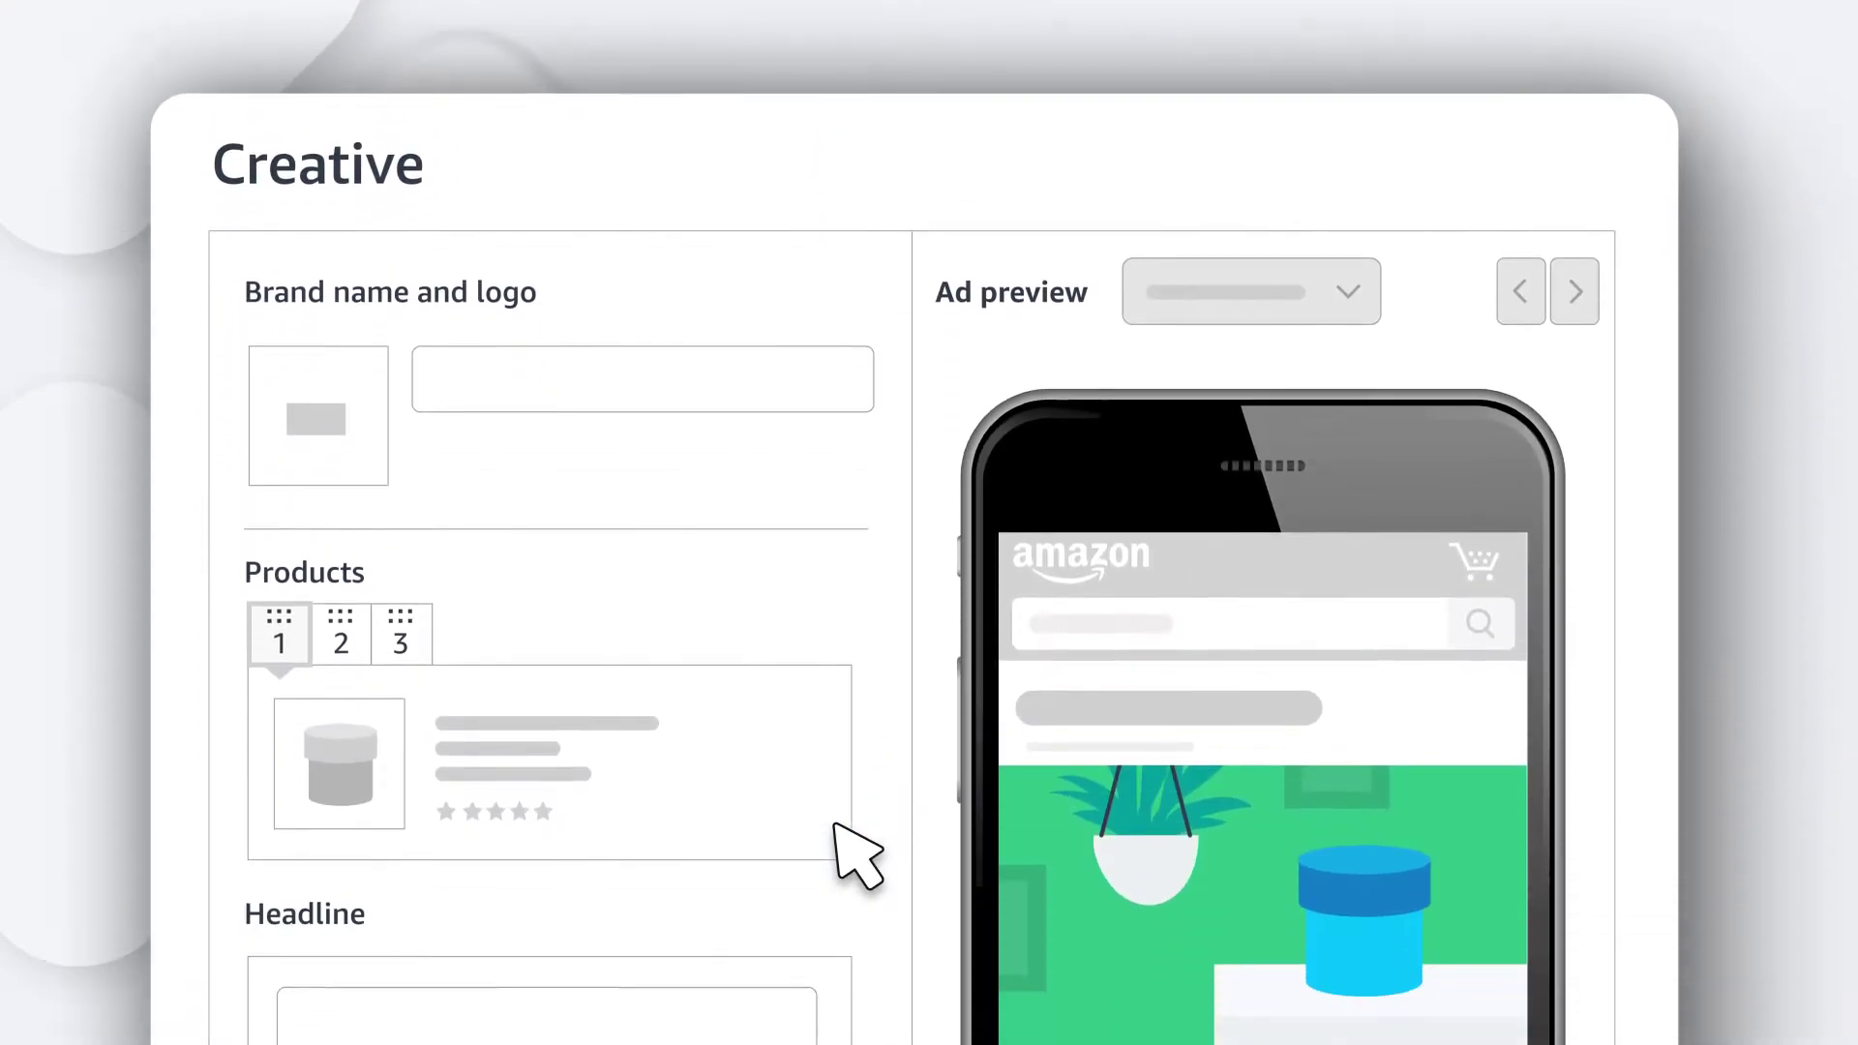
Fill in the brand name, logo and headline, and use the green plant-scene custom image.
click(341, 436)
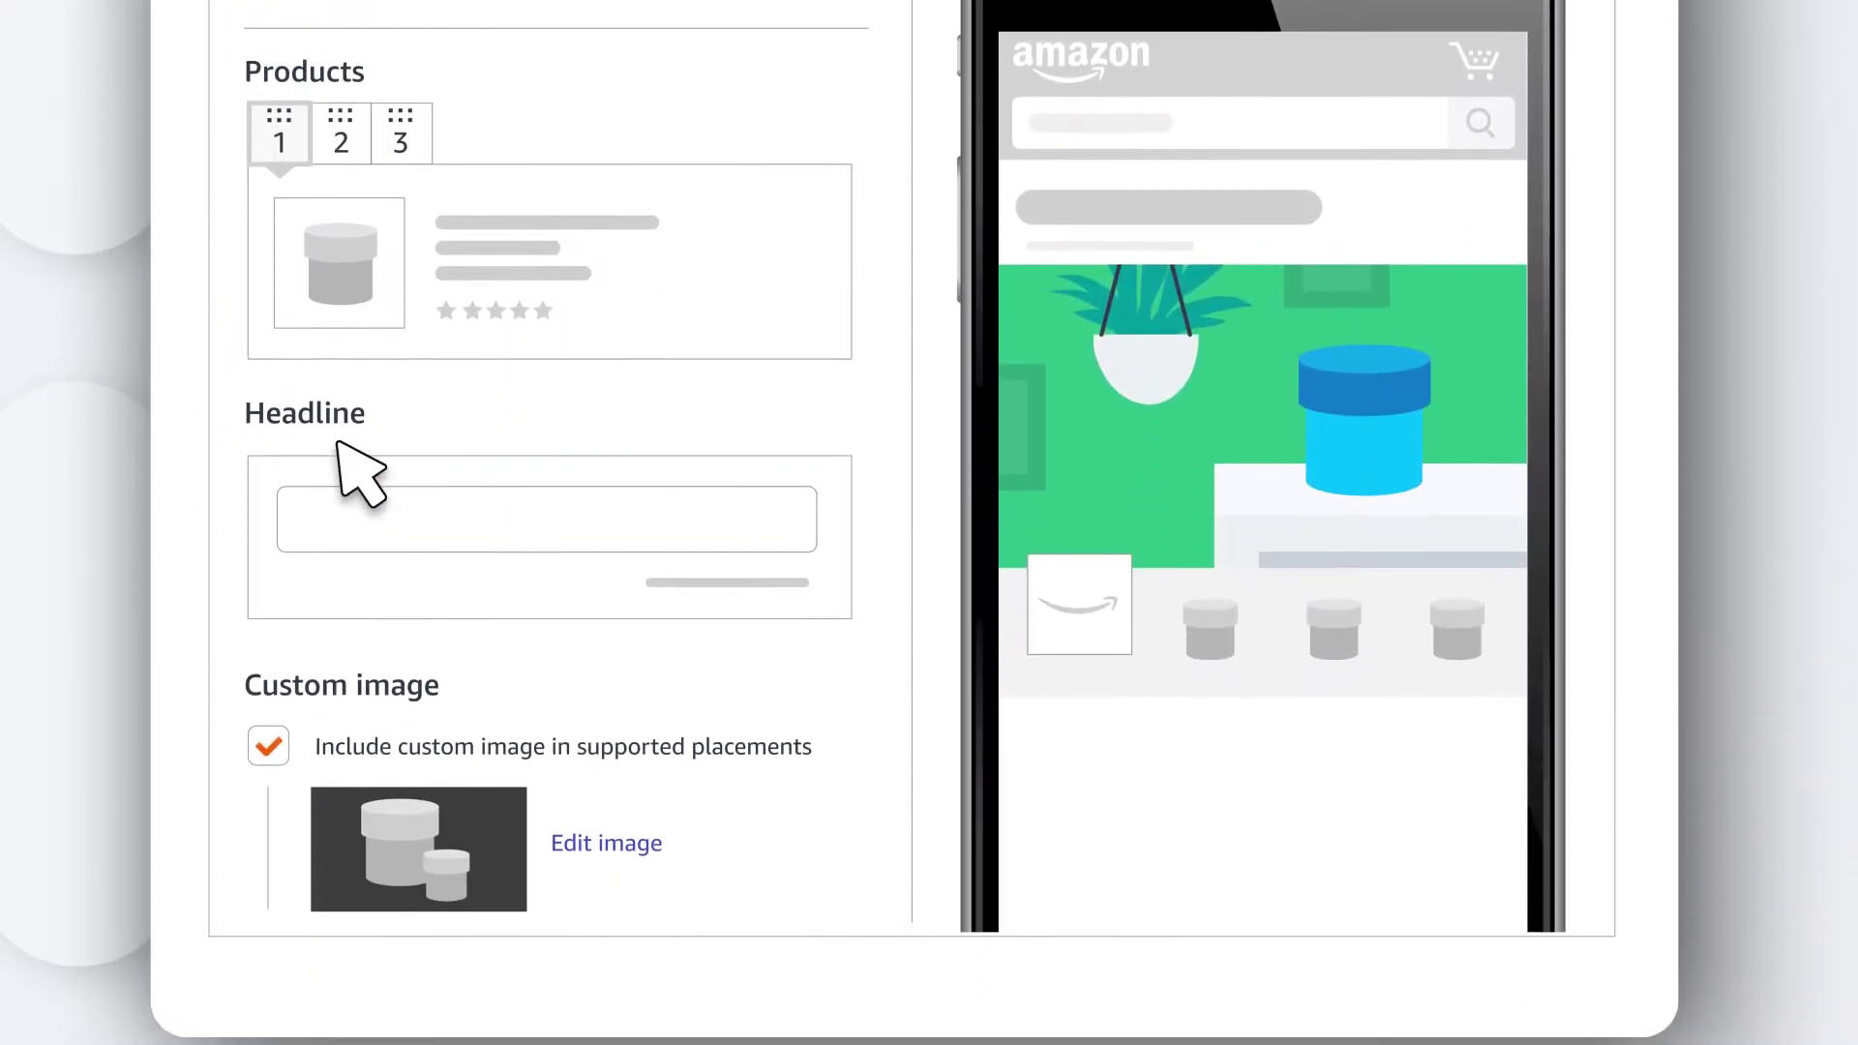
click(364, 476)
click(643, 797)
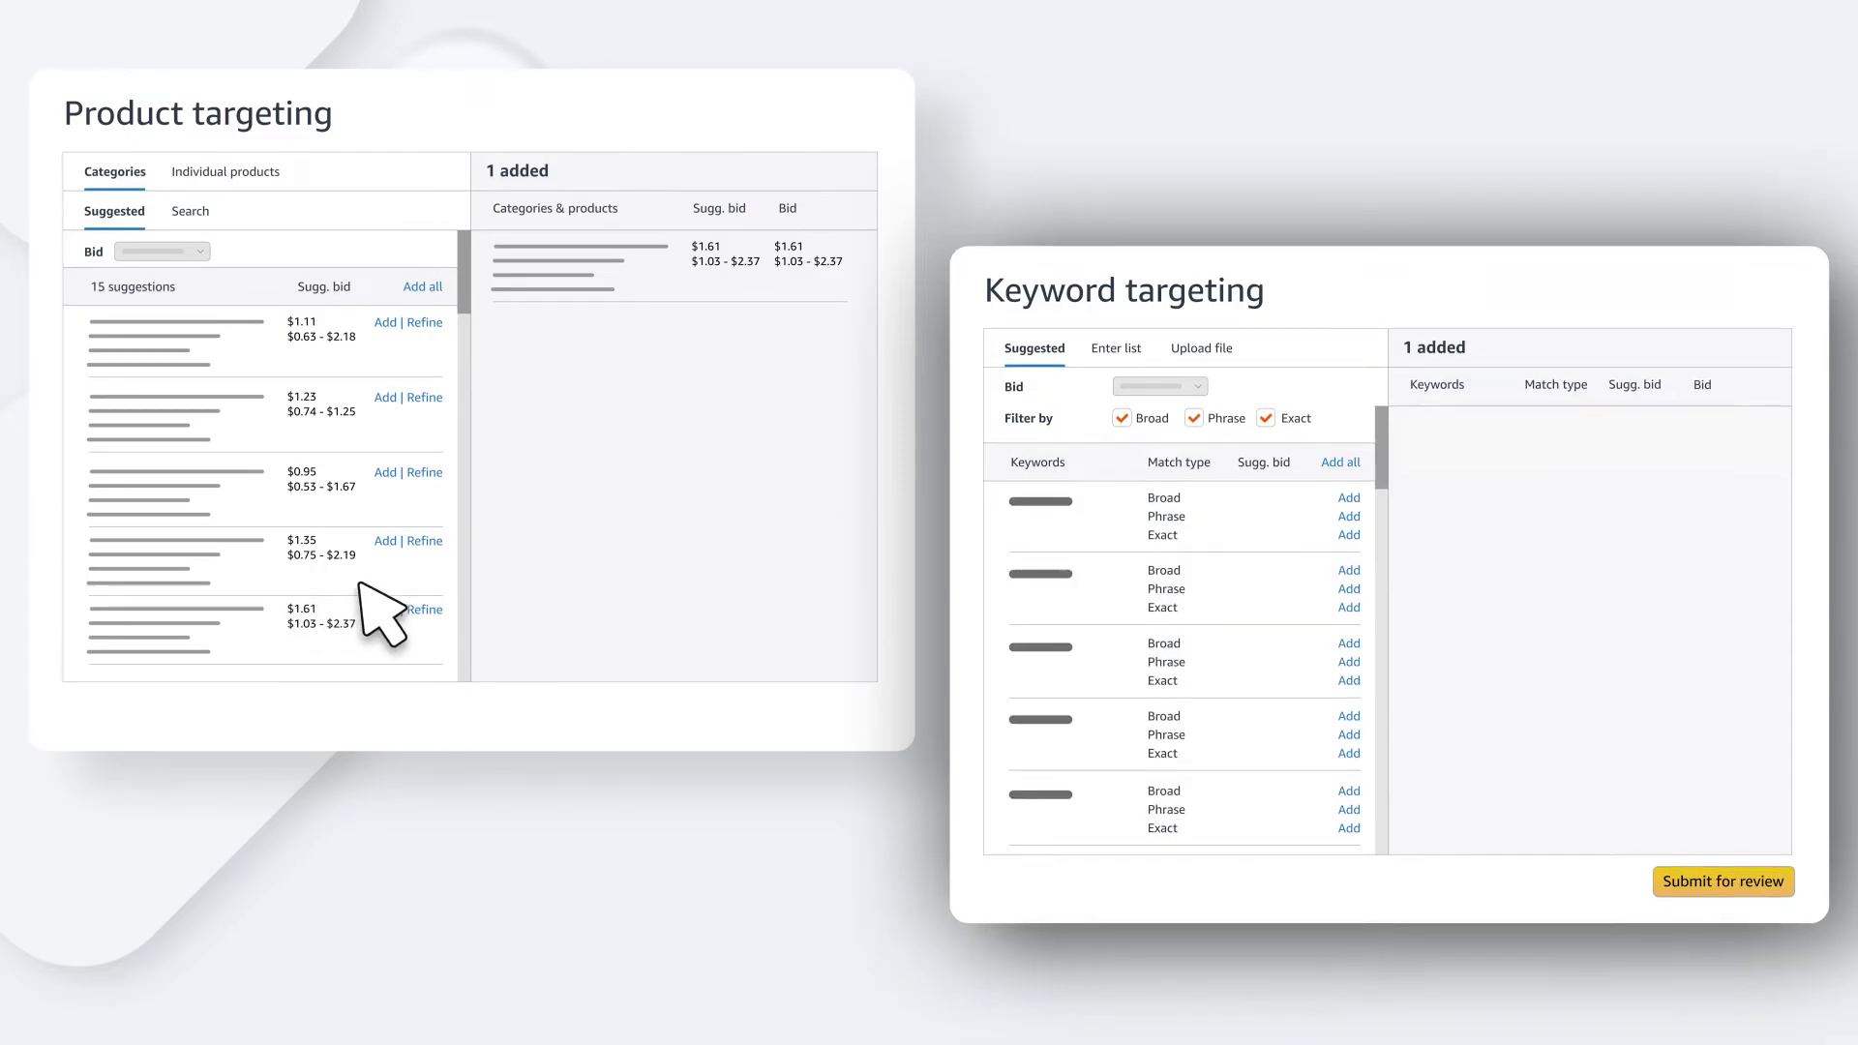
Add the first suggested keyword as a phrase-match target.
click(1348, 517)
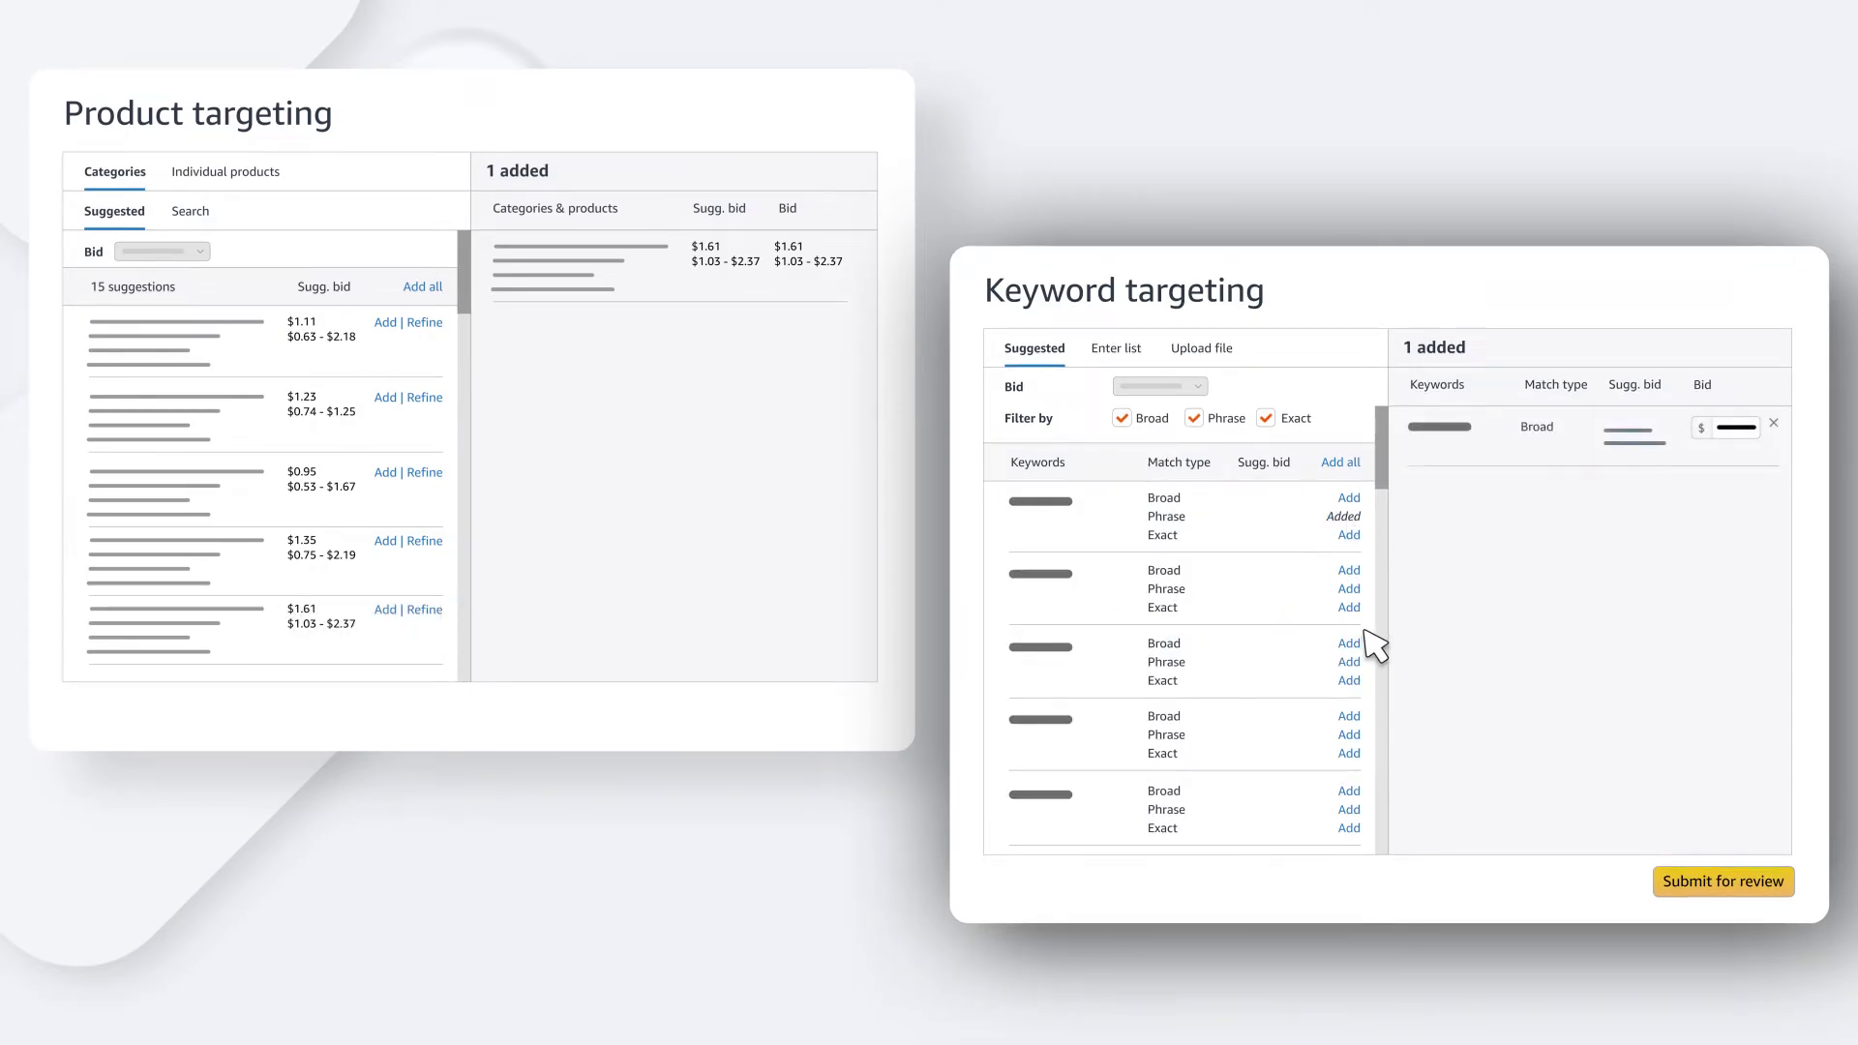